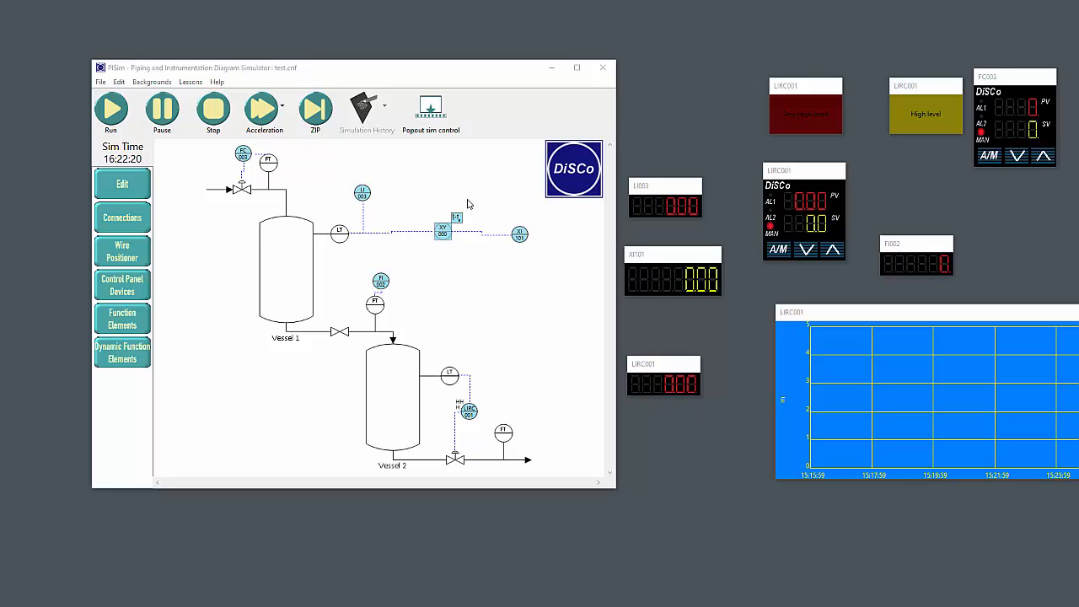
# Pop the simulation control out as a floating window, move it around the workspace and dock it back into the main window
pyautogui.click(426, 127)
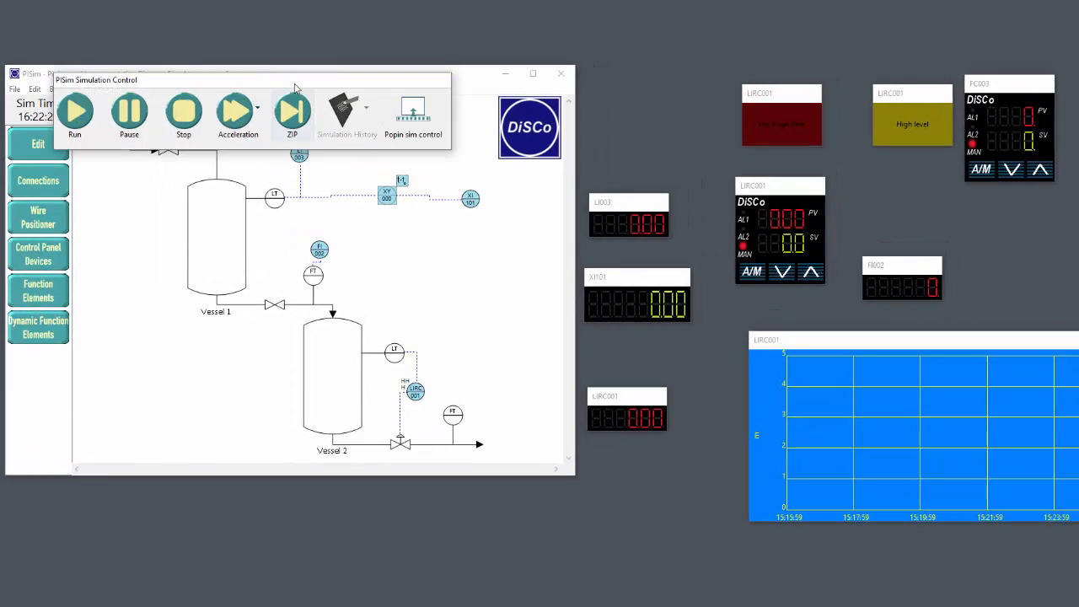
pyautogui.moveTo(293, 84); pyautogui.dragTo(629, 260)
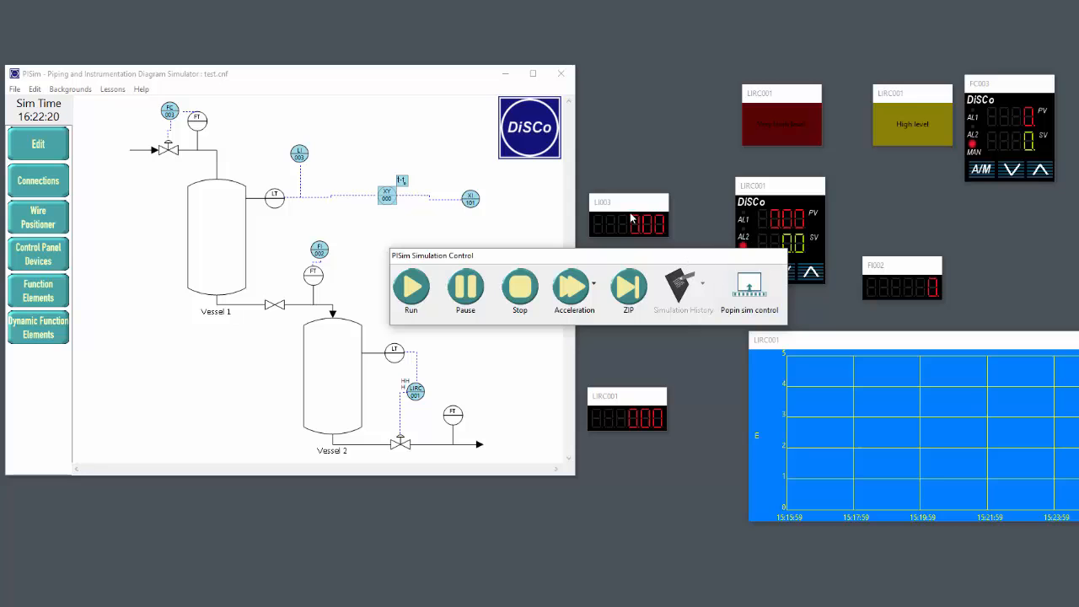
pyautogui.moveTo(662, 263); pyautogui.dragTo(699, 331)
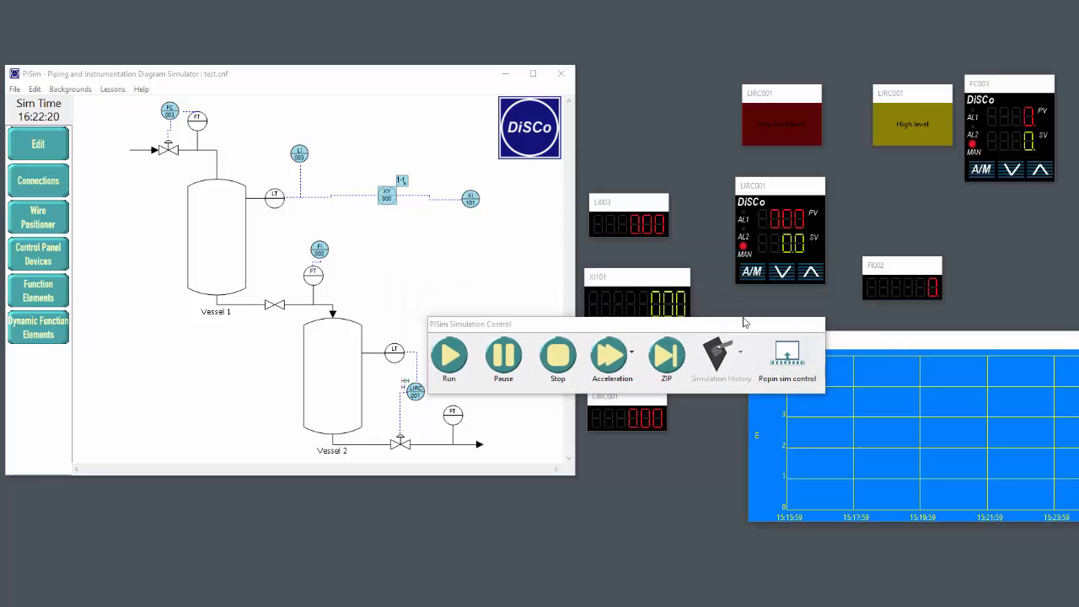
pyautogui.moveTo(747, 324); pyautogui.dragTo(461, 271)
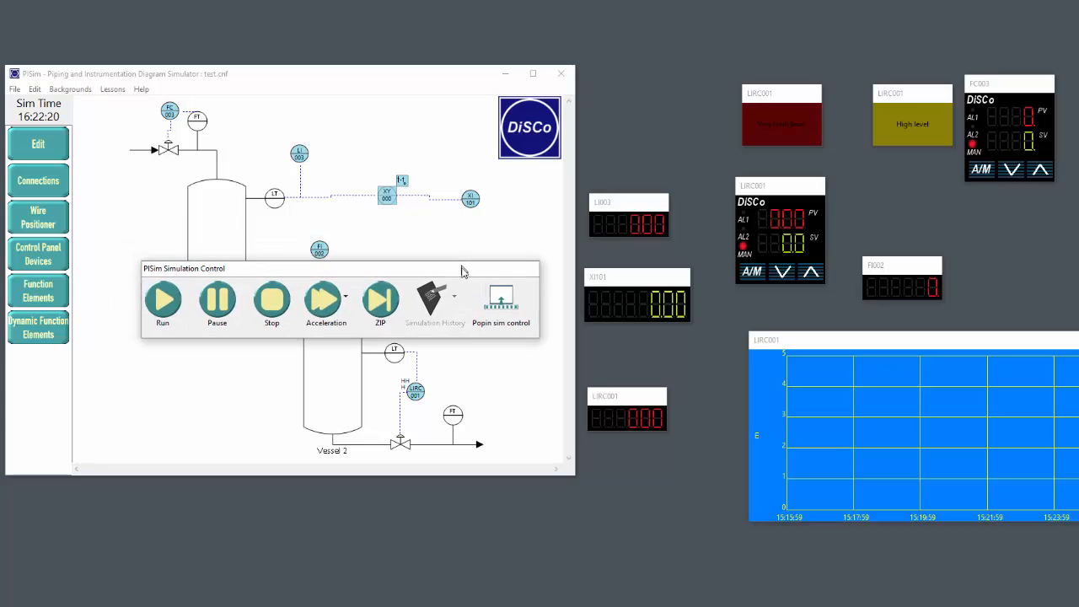
pyautogui.moveTo(309, 268); pyautogui.dragTo(366, 202)
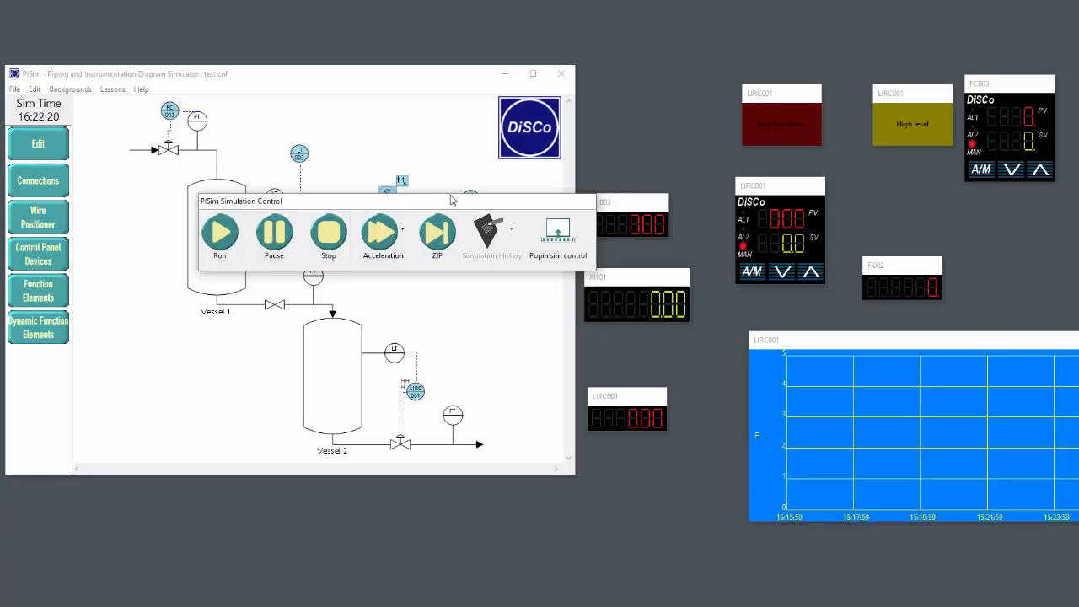
pyautogui.click(559, 229)
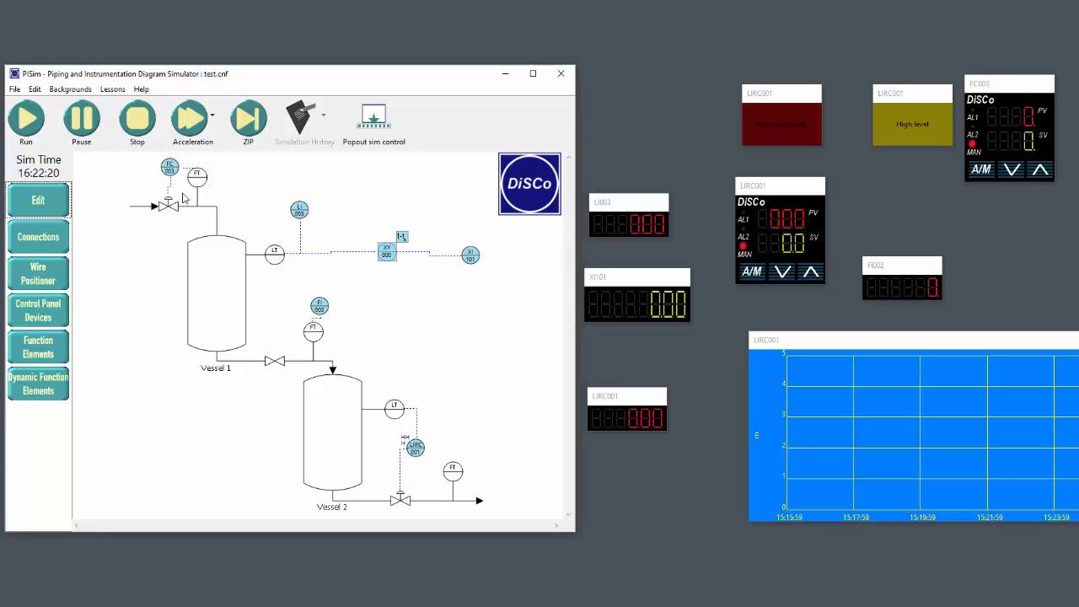
# Run the simulation and lower the LIRC001 controller's manual output to 0.0
pyautogui.click(26, 126)
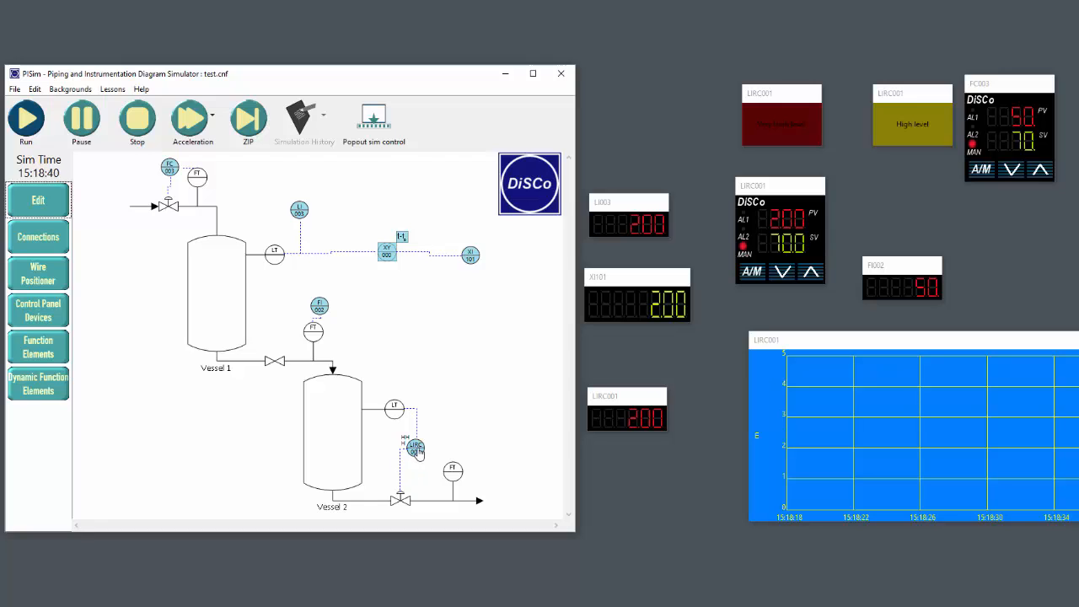
pyautogui.click(791, 276)
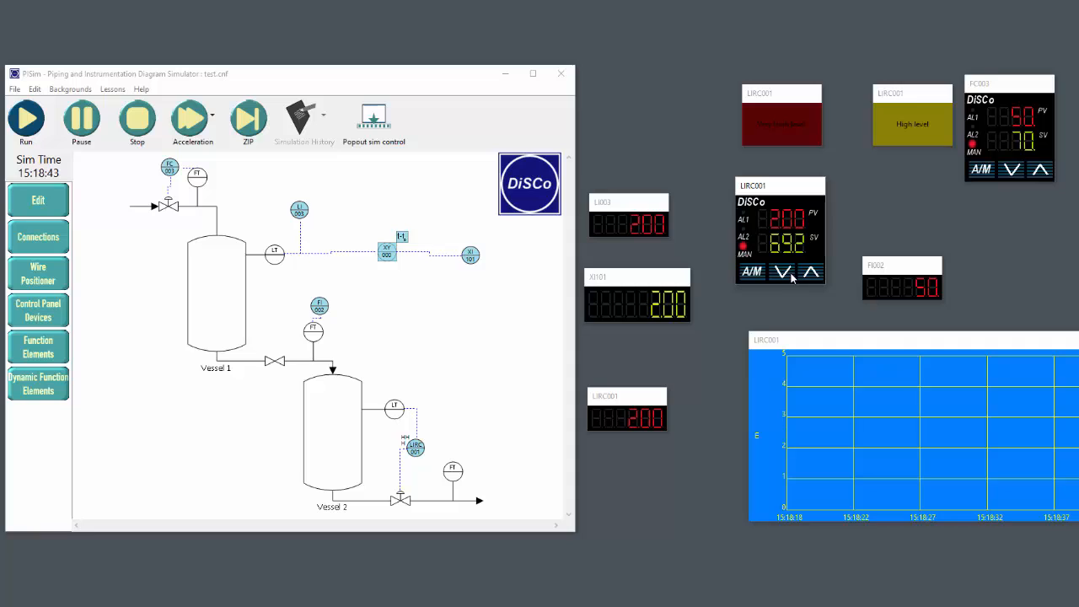
pyautogui.click(792, 277)
pyautogui.click(791, 276)
pyautogui.click(791, 277)
pyautogui.click(791, 277)
pyautogui.click(791, 276)
pyautogui.click(791, 277)
pyautogui.click(790, 276)
pyautogui.click(791, 276)
pyautogui.click(791, 277)
pyautogui.click(791, 277)
pyautogui.click(790, 277)
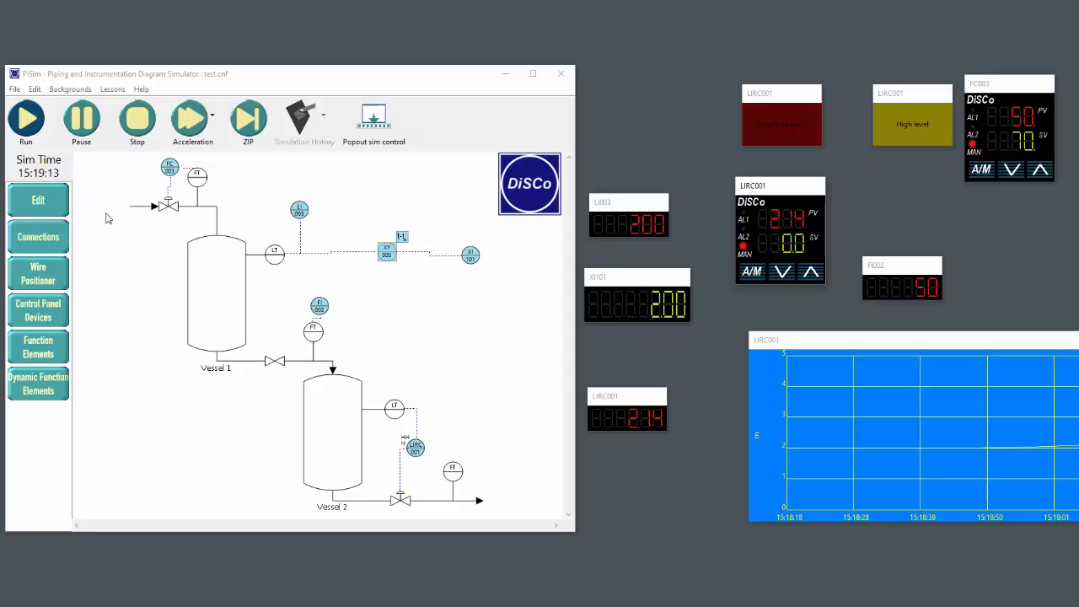
# Pause and resume the running simulation several times, leaving it paused
pyautogui.click(78, 125)
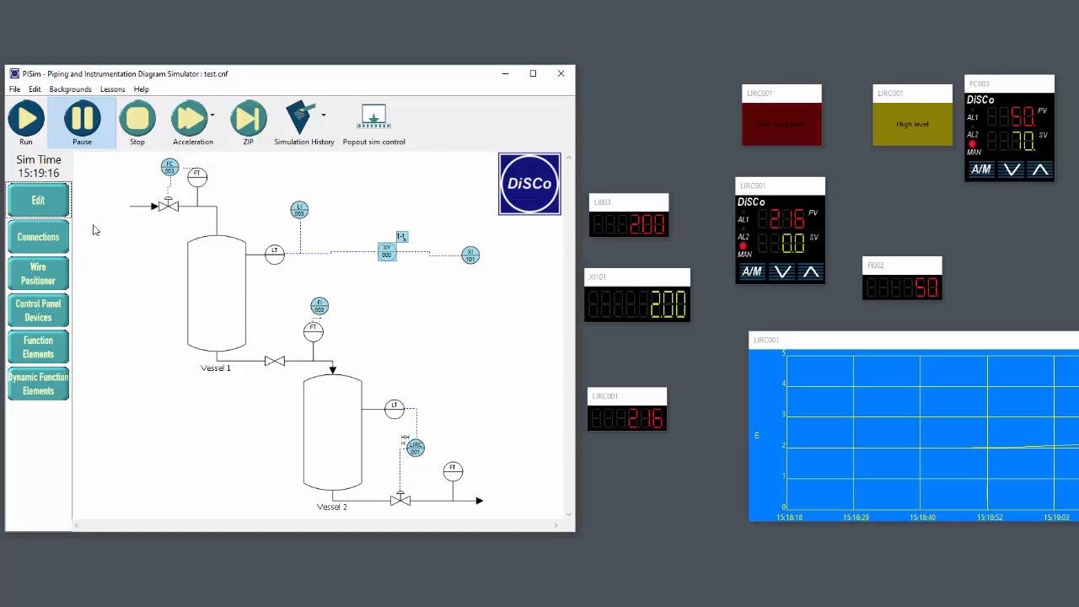
pyautogui.click(79, 125)
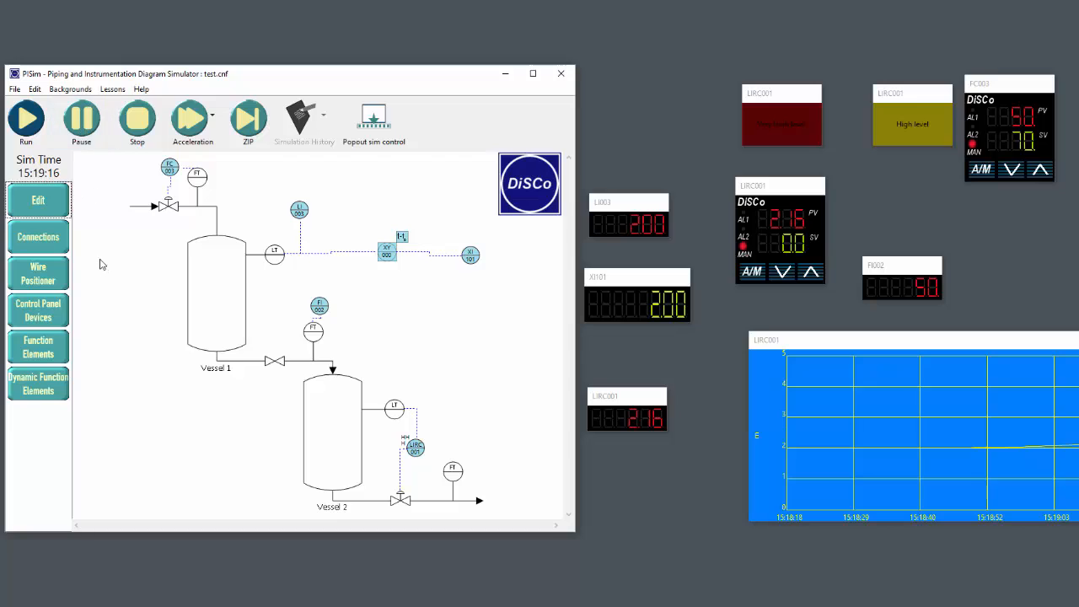
pyautogui.click(81, 121)
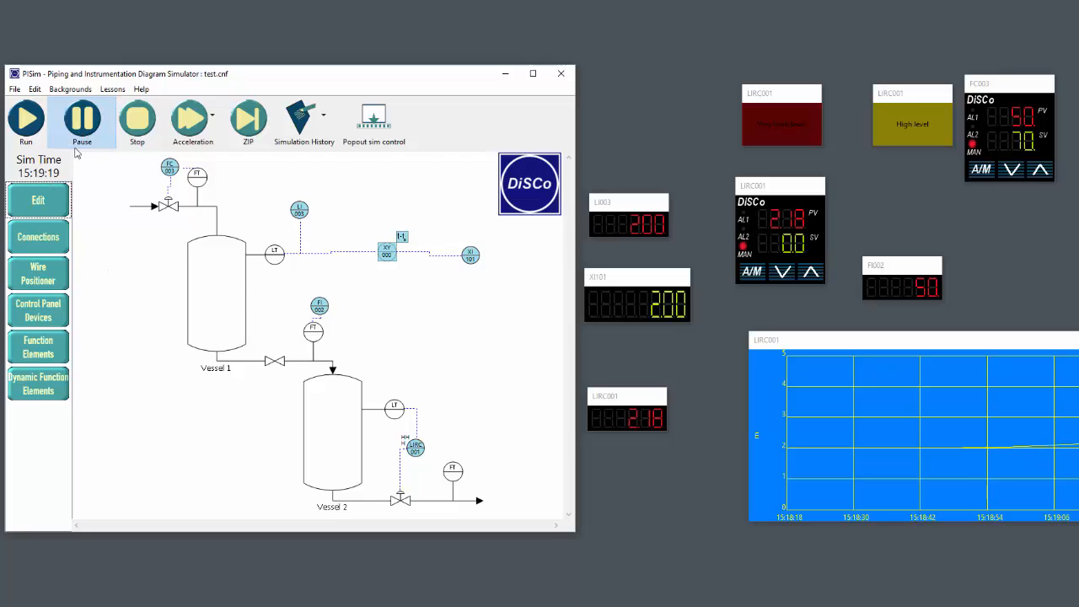
pyautogui.click(26, 123)
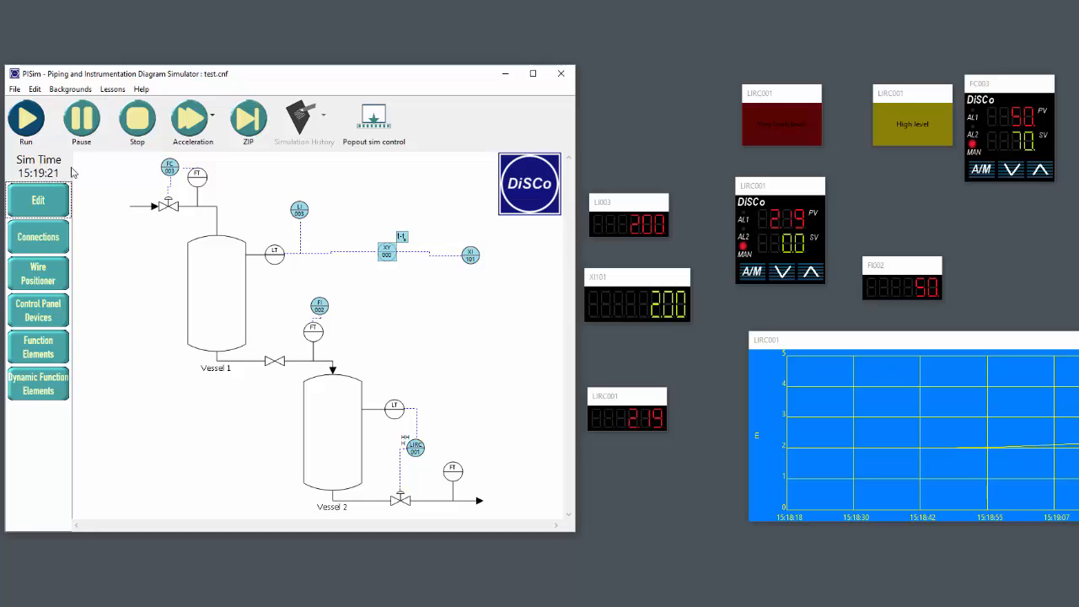
pyautogui.click(83, 124)
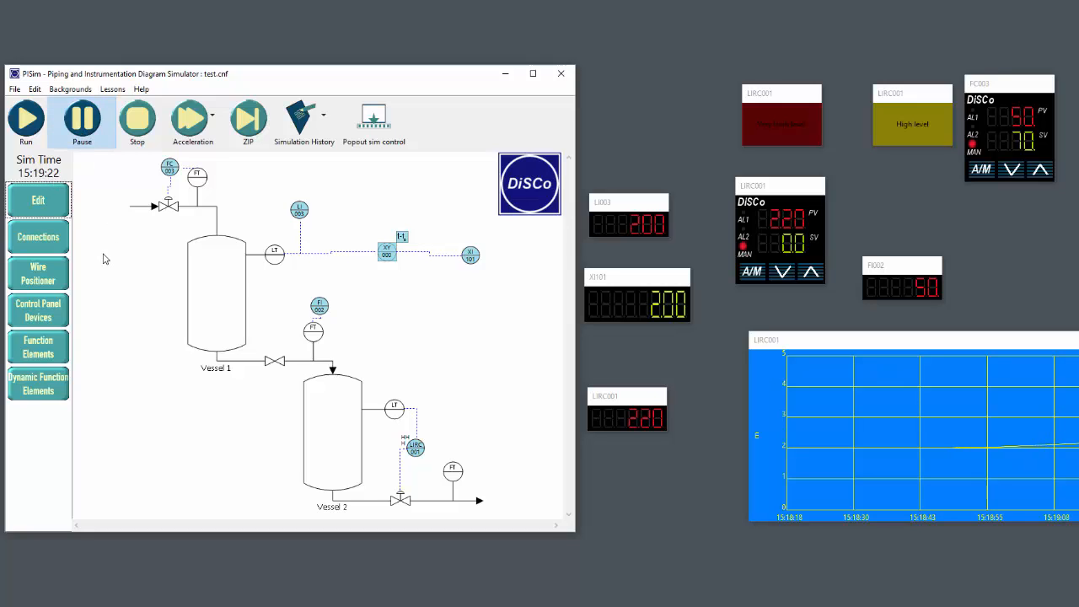
# Set the simulation acceleration to x40, let the simulation run on and stop it
pyautogui.click(201, 127)
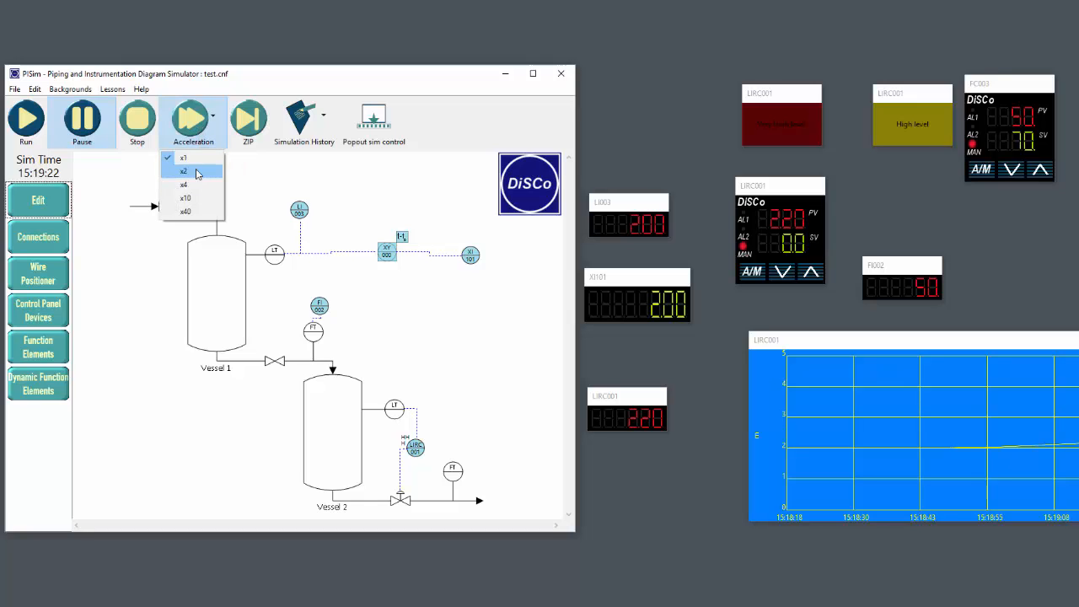
pyautogui.click(201, 212)
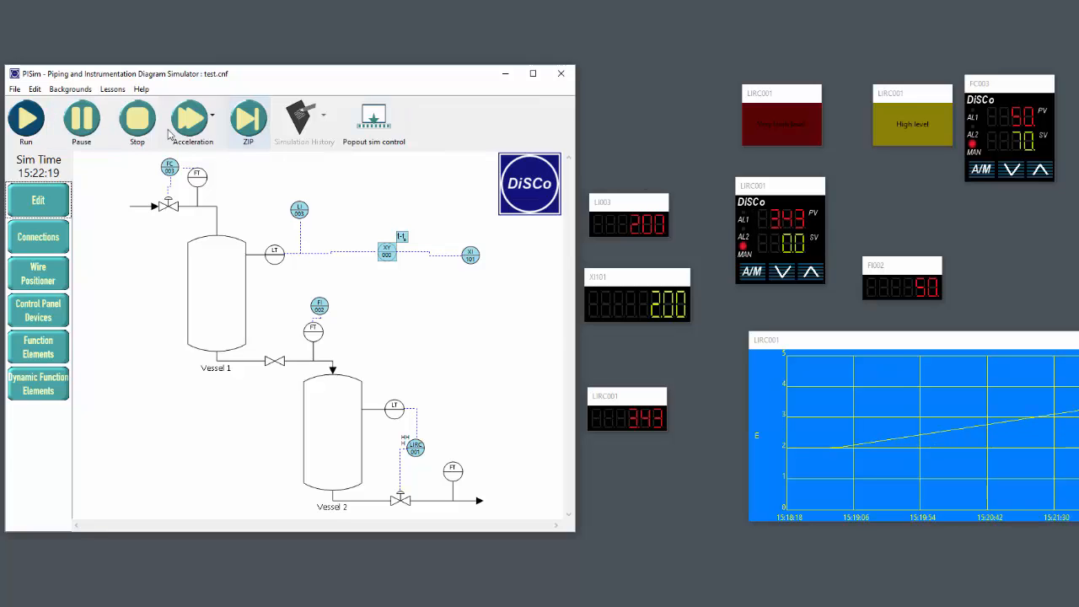
pyautogui.click(135, 129)
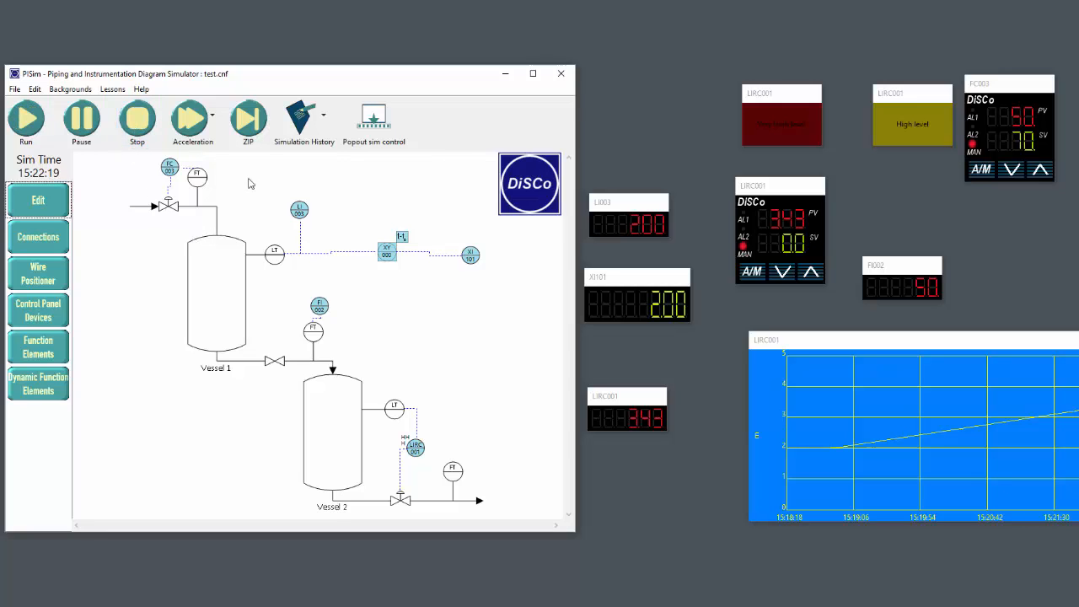
pyautogui.click(248, 116)
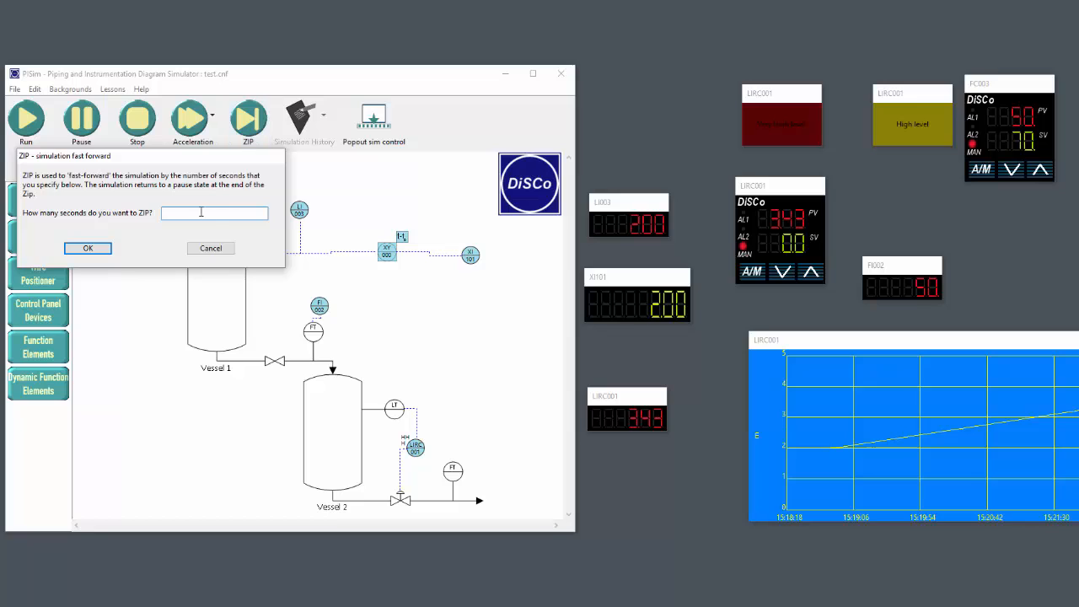
pyautogui.click(350, 174)
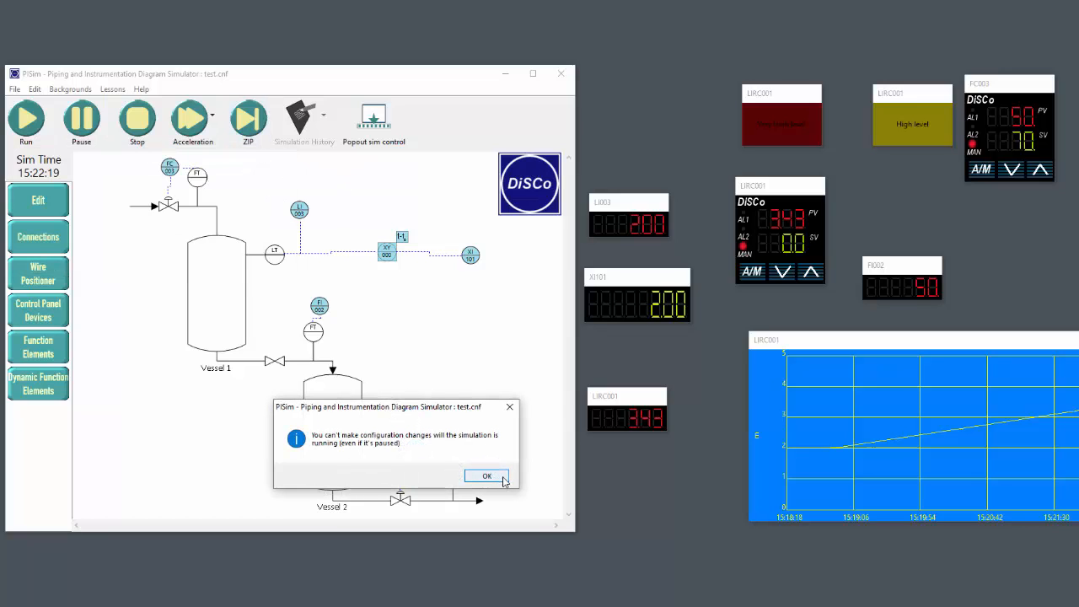
pyautogui.click(502, 479)
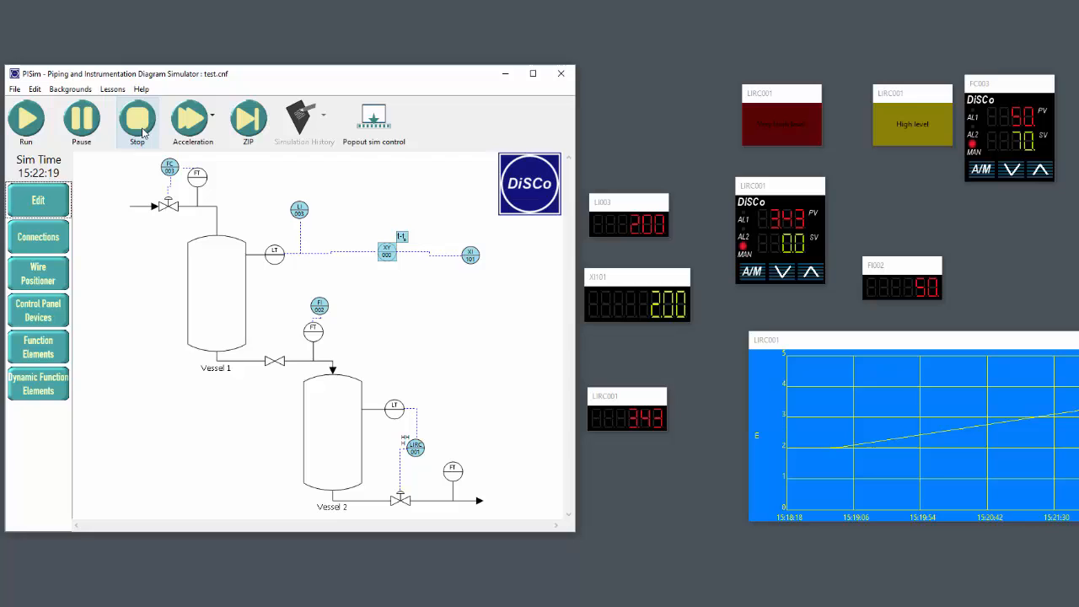
# Restart the simulation, pause it and lower the LIRC001 controller's manual output to 0.0
pyautogui.click(25, 126)
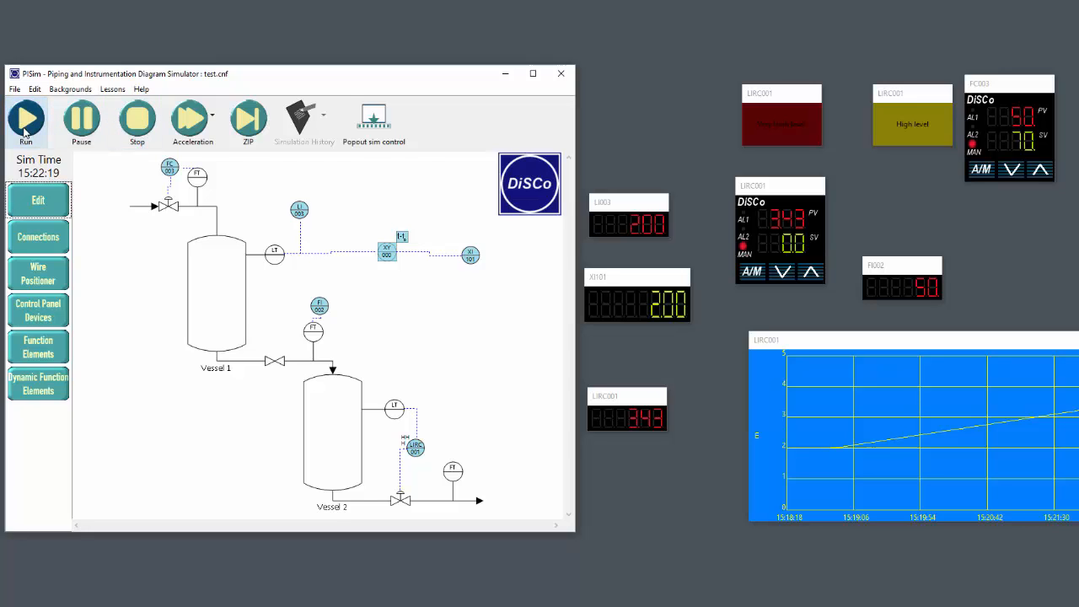
pyautogui.click(82, 126)
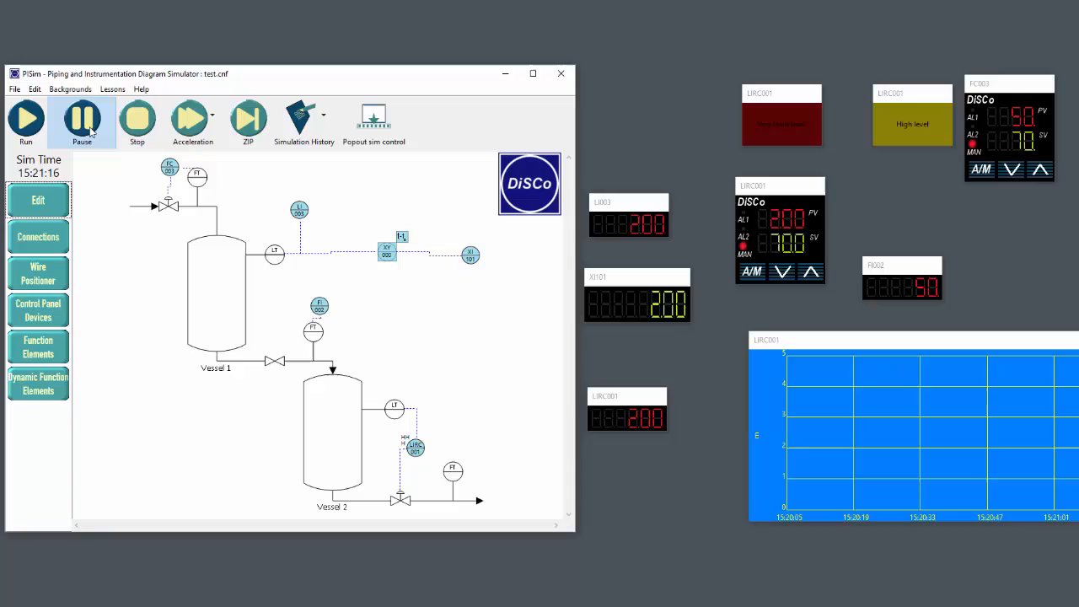
pyautogui.click(783, 272)
pyautogui.click(783, 272)
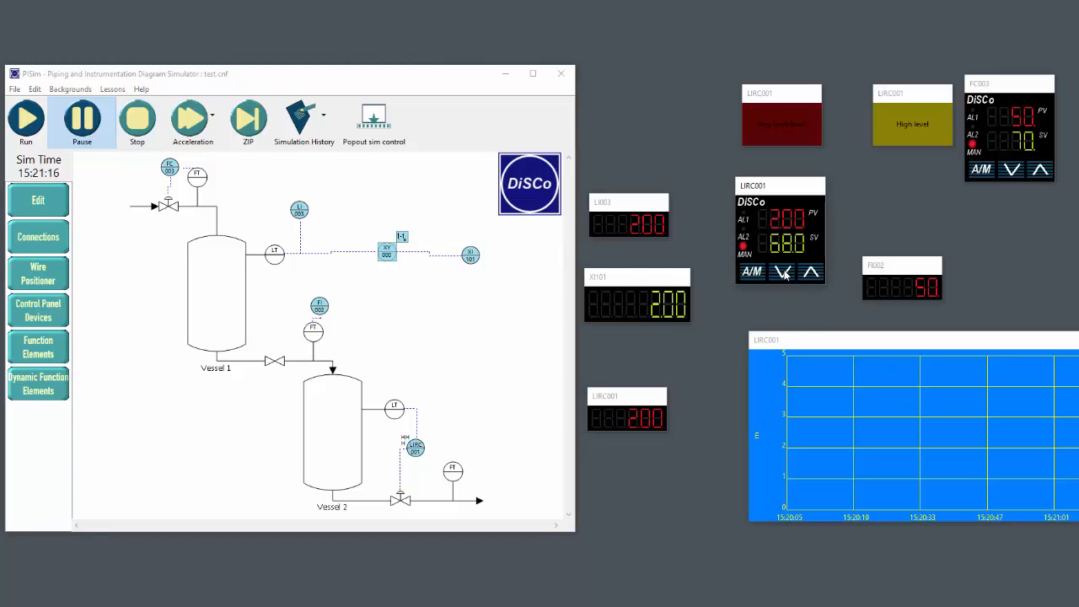
pyautogui.click(783, 272)
pyautogui.click(783, 272)
pyautogui.click(783, 272)
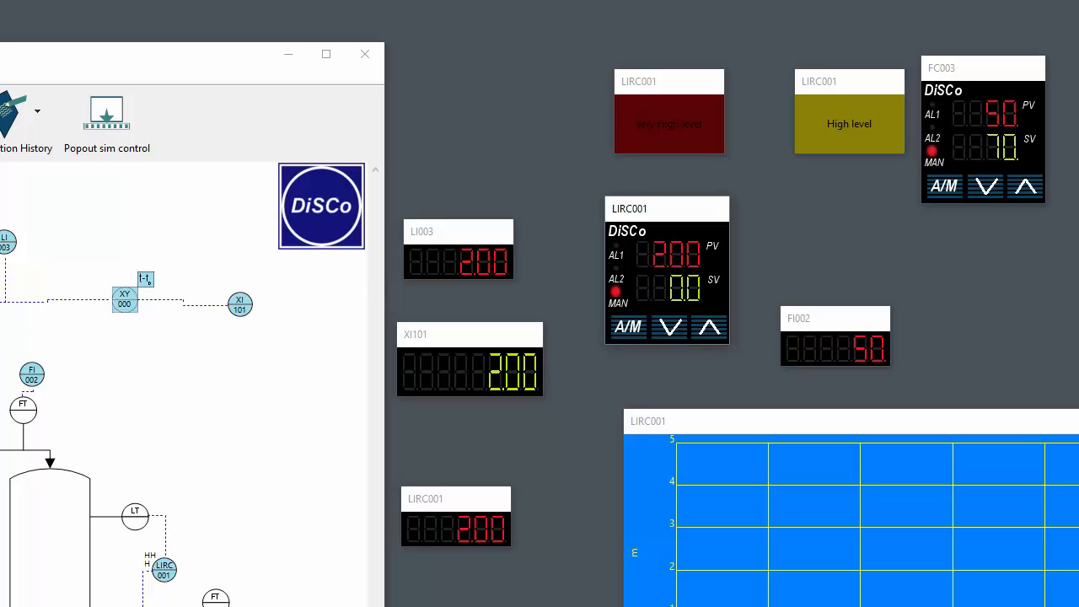
# Keep the acceleration at x40 and fast-forward the paused simulation with ZIP
pyautogui.click(3, 118)
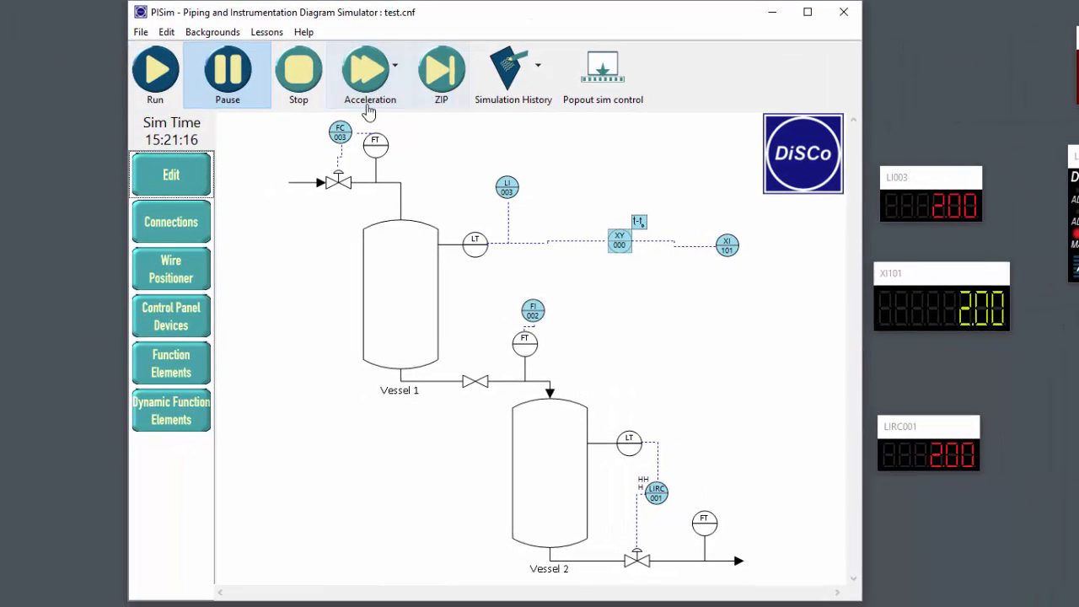
pyautogui.click(384, 78)
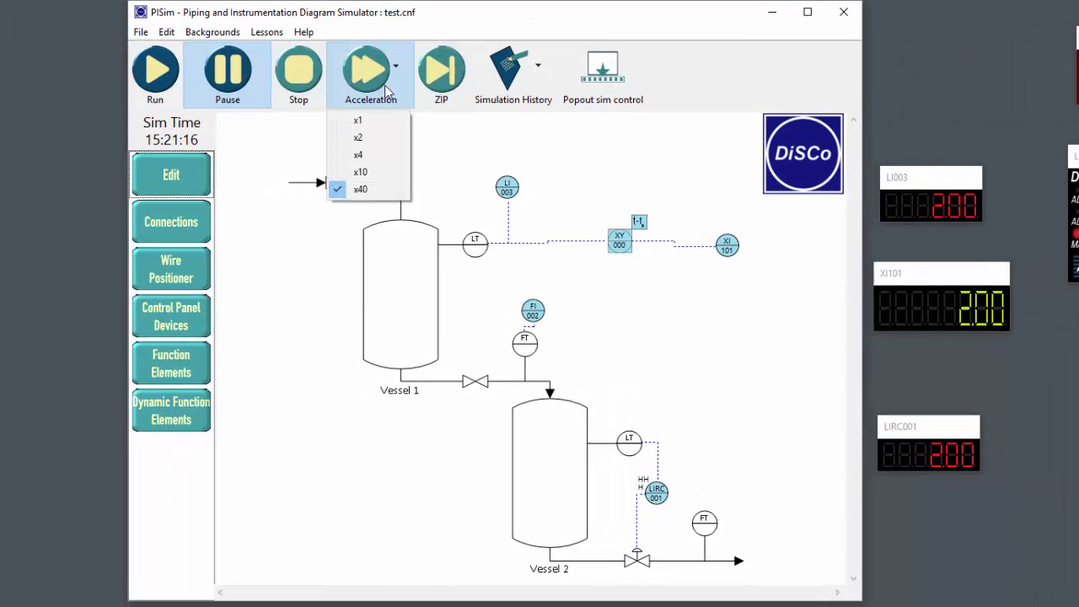
pyautogui.click(361, 189)
pyautogui.click(442, 84)
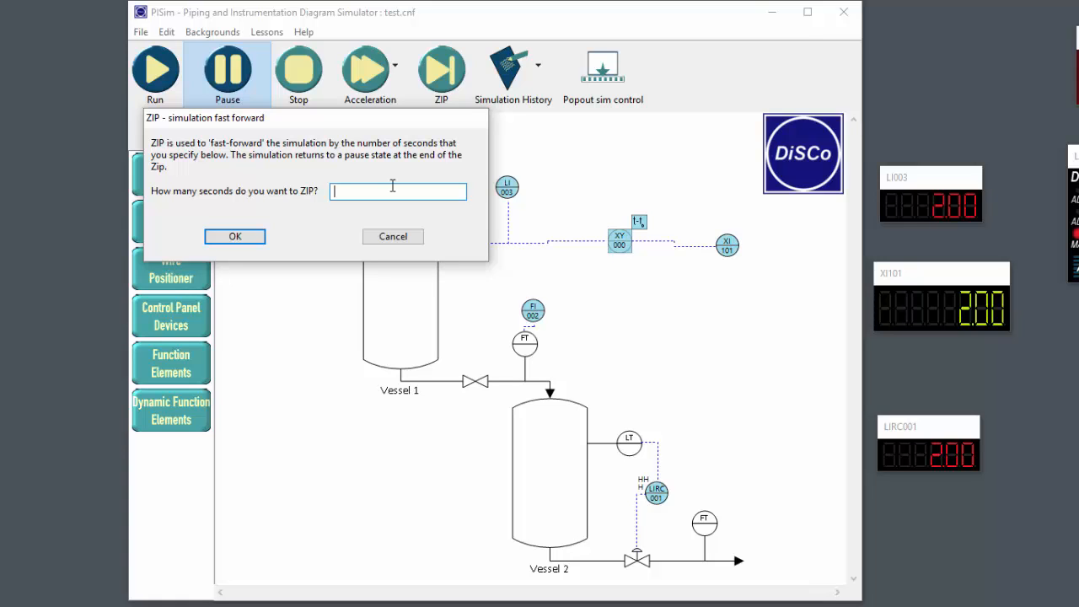
pyautogui.write('00')
pyautogui.click(234, 236)
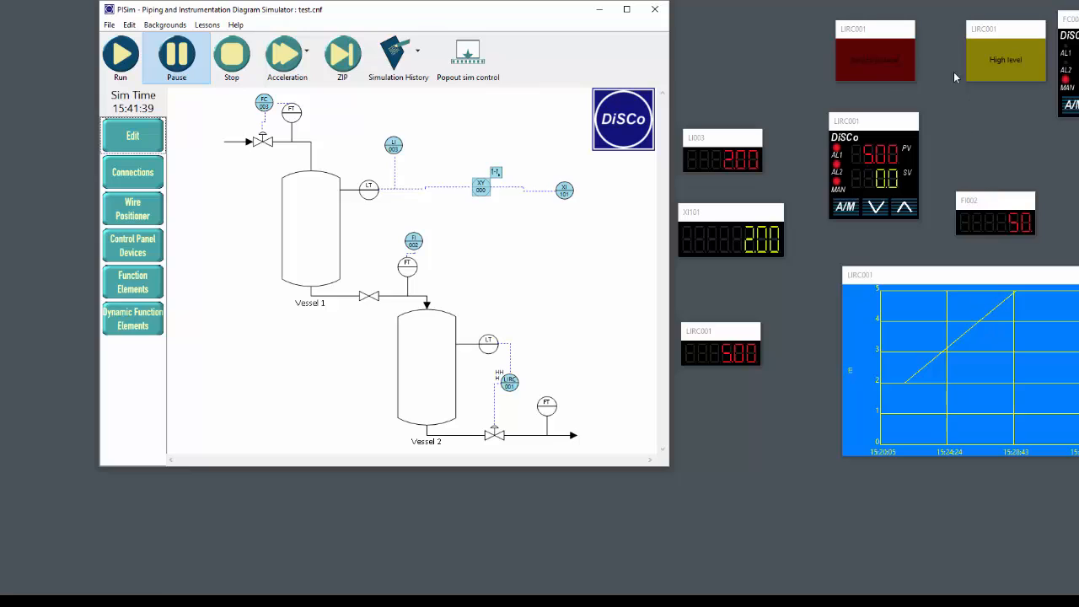
# Acknowledge the LIRC001 Very High level alarm and raise the LIRC001 controller's manual output to 100.0
pyautogui.click(875, 62)
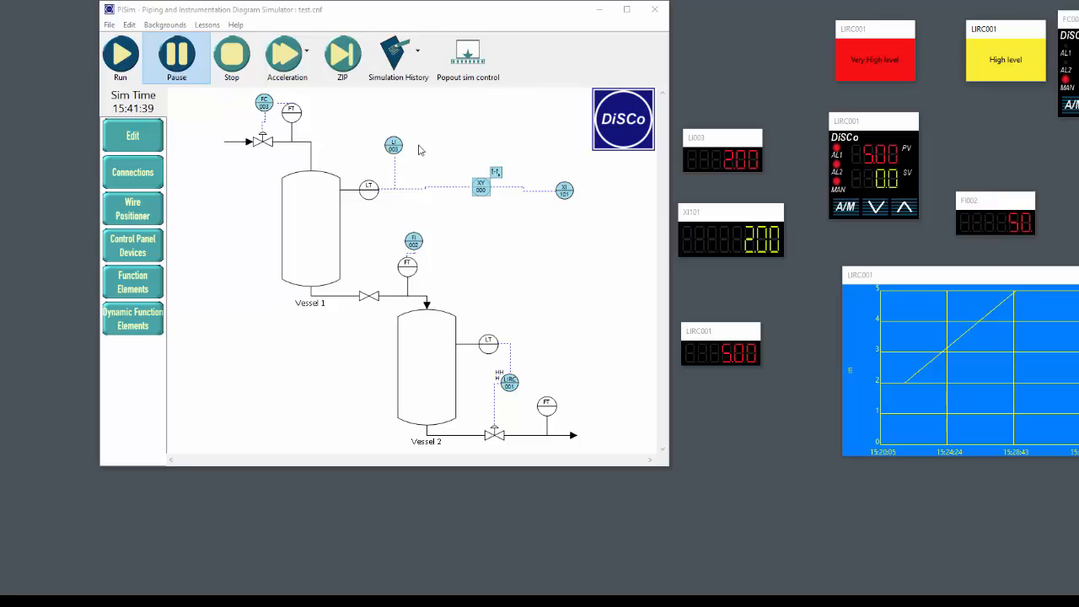
pyautogui.click(904, 208)
pyautogui.click(904, 210)
pyautogui.moveTo(904, 209); pyautogui.dragTo(904, 209)
# Fast-forward the simulation by 600 seconds with ZIP
pyautogui.click(342, 54)
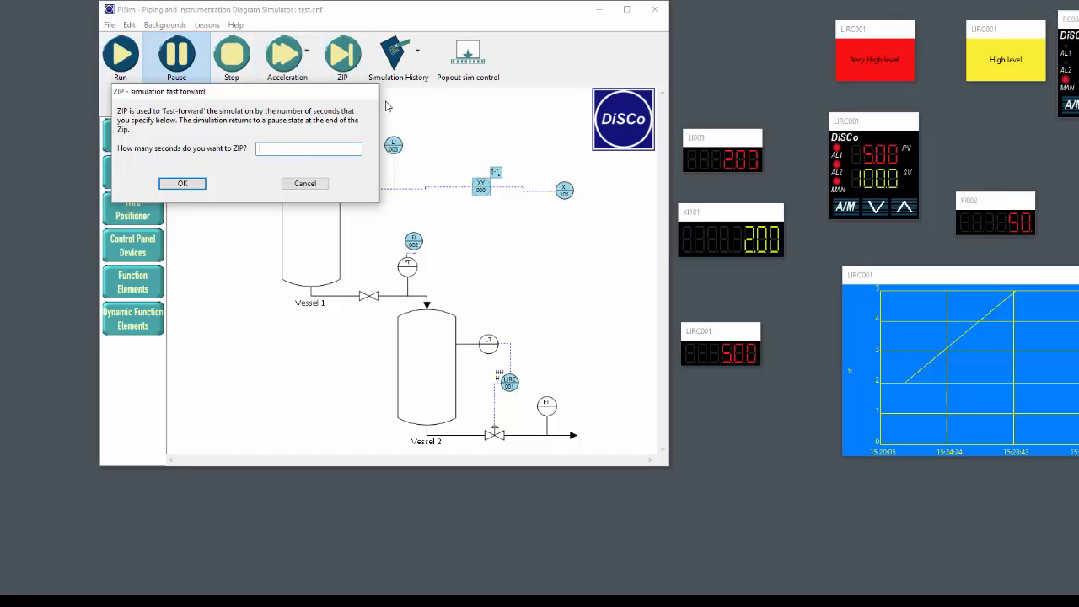
pyautogui.write('56')
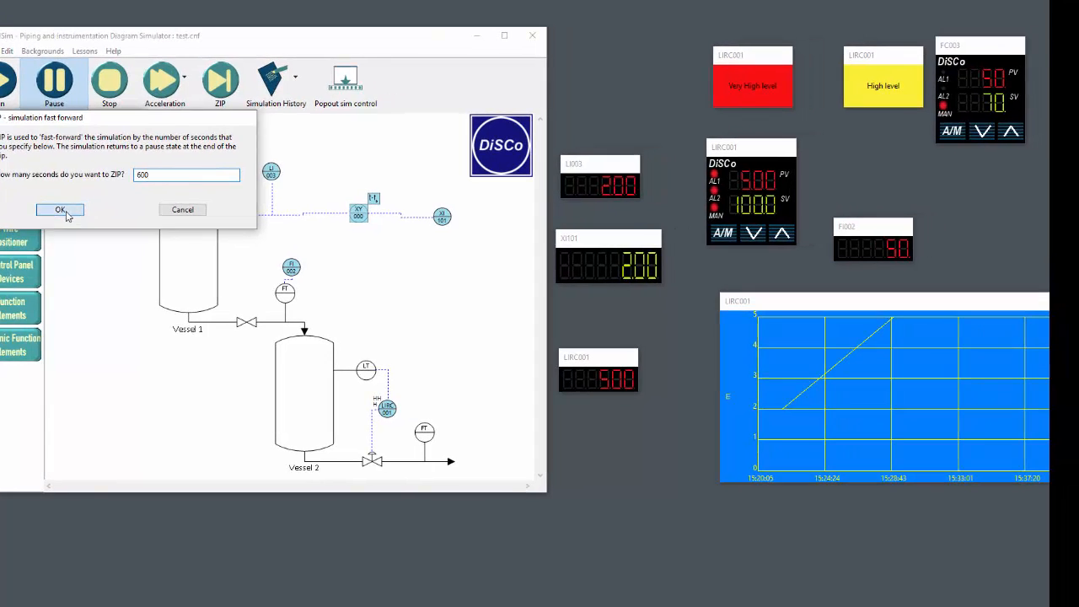
pyautogui.click(61, 210)
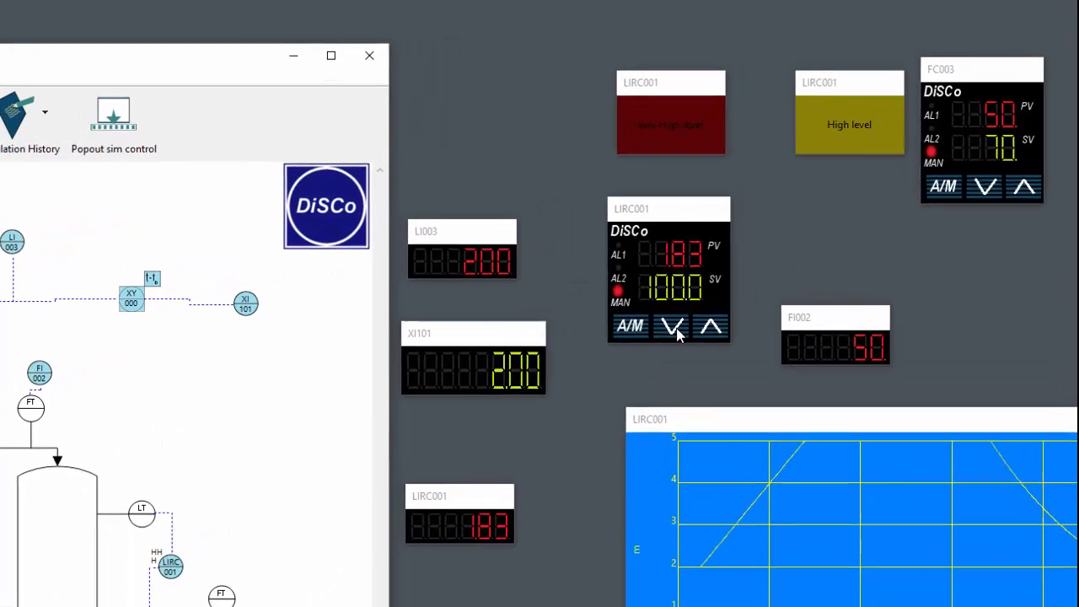
# Bring the LIRC001 controller's manual output down to 0.0 and resume the simulation
pyautogui.click(723, 247)
pyautogui.click(724, 247)
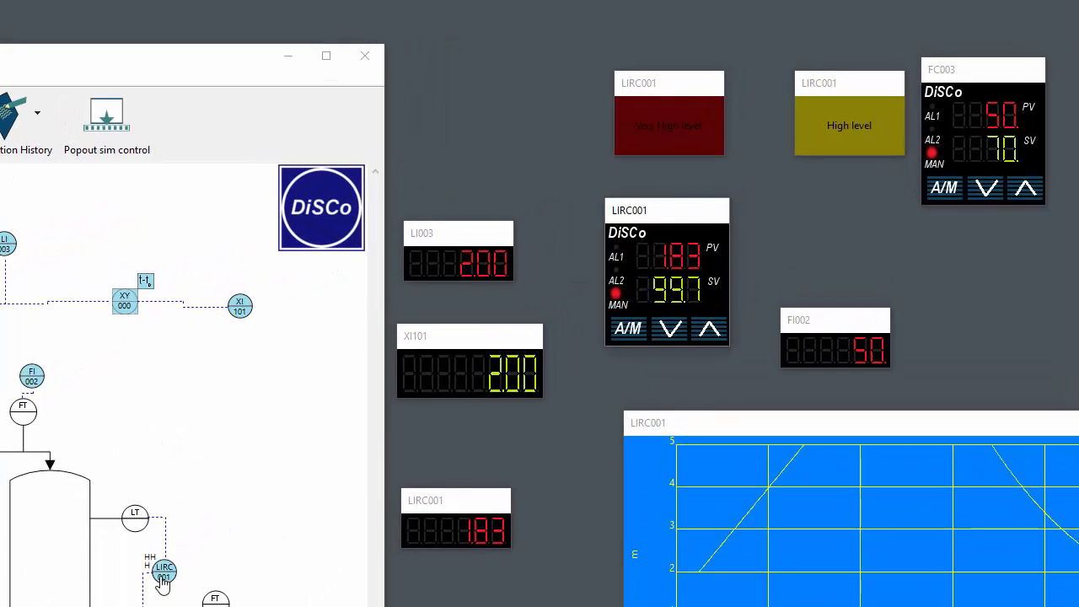
pyautogui.click(677, 330)
pyautogui.click(678, 332)
pyautogui.click(678, 332)
pyautogui.click(679, 332)
pyautogui.click(678, 332)
pyautogui.click(678, 332)
pyautogui.click(678, 332)
pyautogui.click(678, 332)
pyautogui.click(678, 332)
pyautogui.click(678, 332)
pyautogui.click(678, 333)
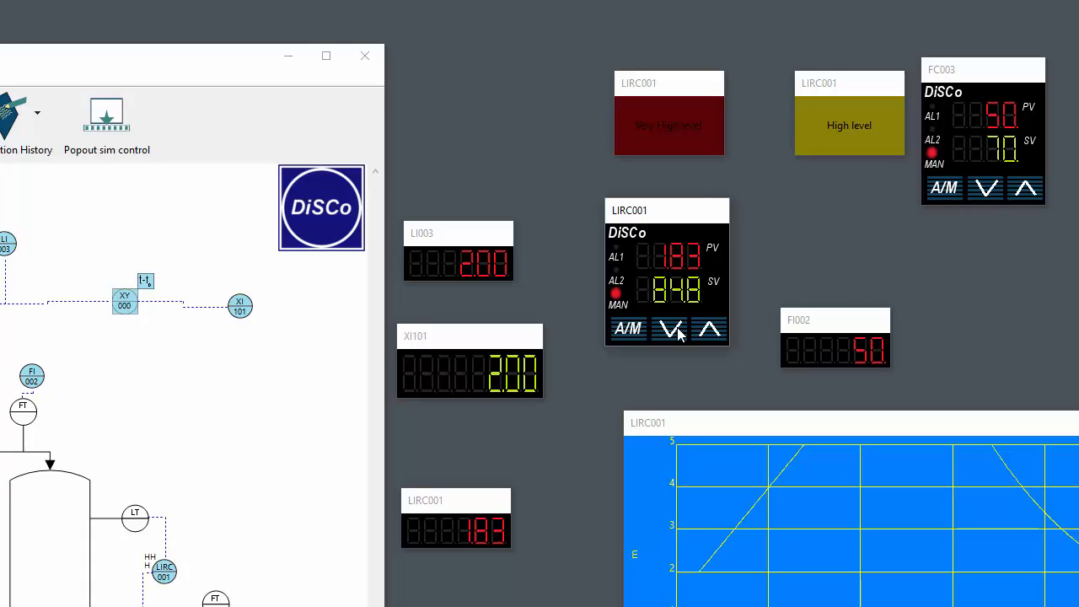
pyautogui.click(678, 332)
pyautogui.click(679, 332)
pyautogui.click(678, 332)
pyautogui.click(678, 332)
pyautogui.click(679, 332)
pyautogui.click(678, 332)
pyautogui.click(678, 332)
pyautogui.click(678, 332)
pyautogui.click(679, 332)
pyautogui.click(678, 332)
pyautogui.click(678, 332)
pyautogui.click(678, 332)
pyautogui.click(678, 333)
pyautogui.click(674, 334)
pyautogui.click(673, 334)
pyautogui.click(672, 334)
pyautogui.click(672, 334)
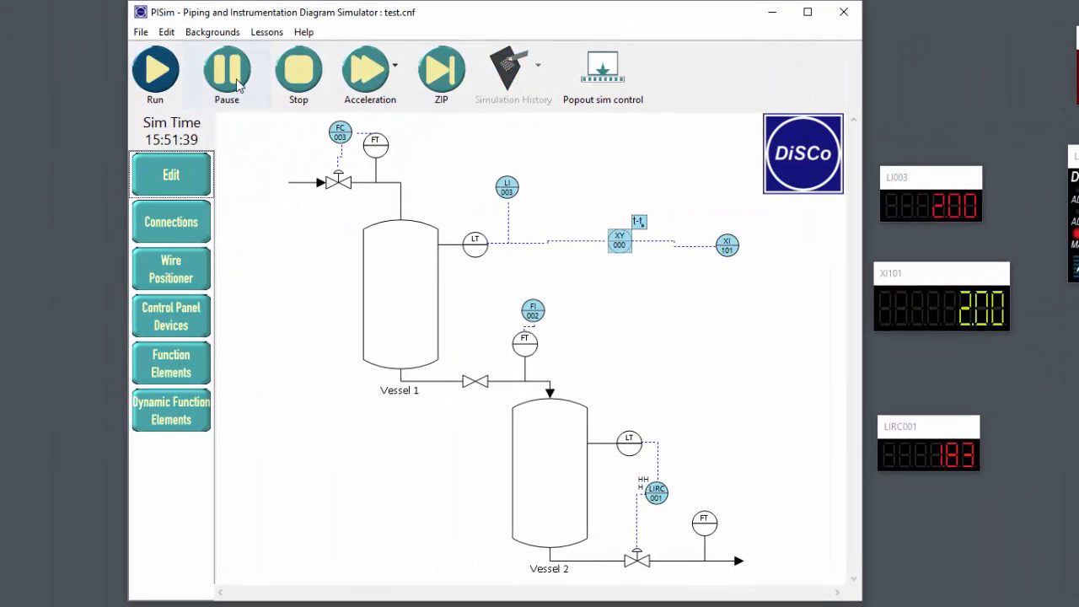
pyautogui.click(369, 72)
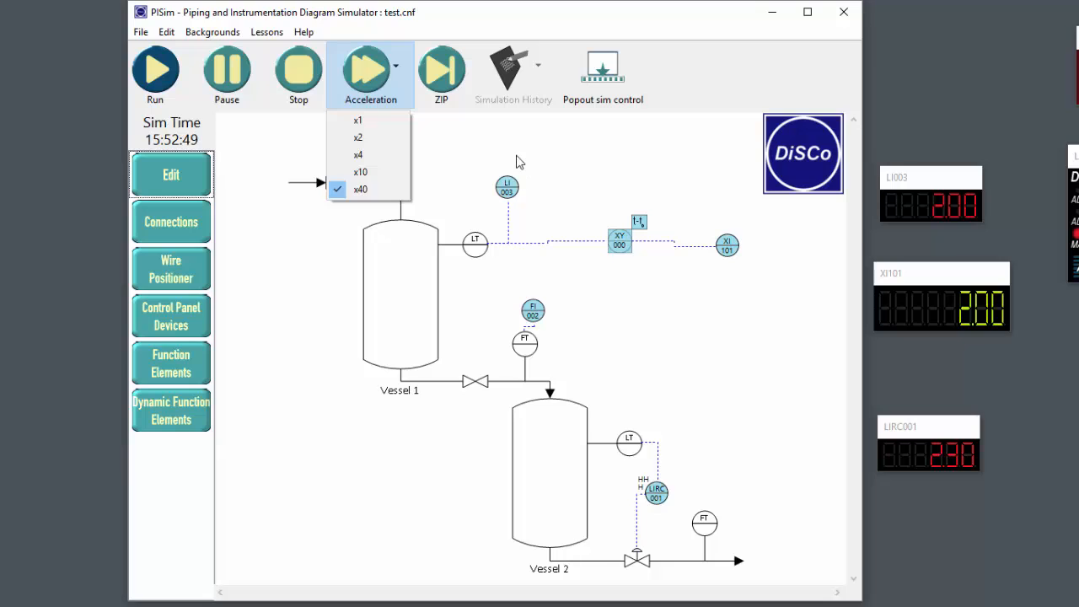
pyautogui.click(526, 135)
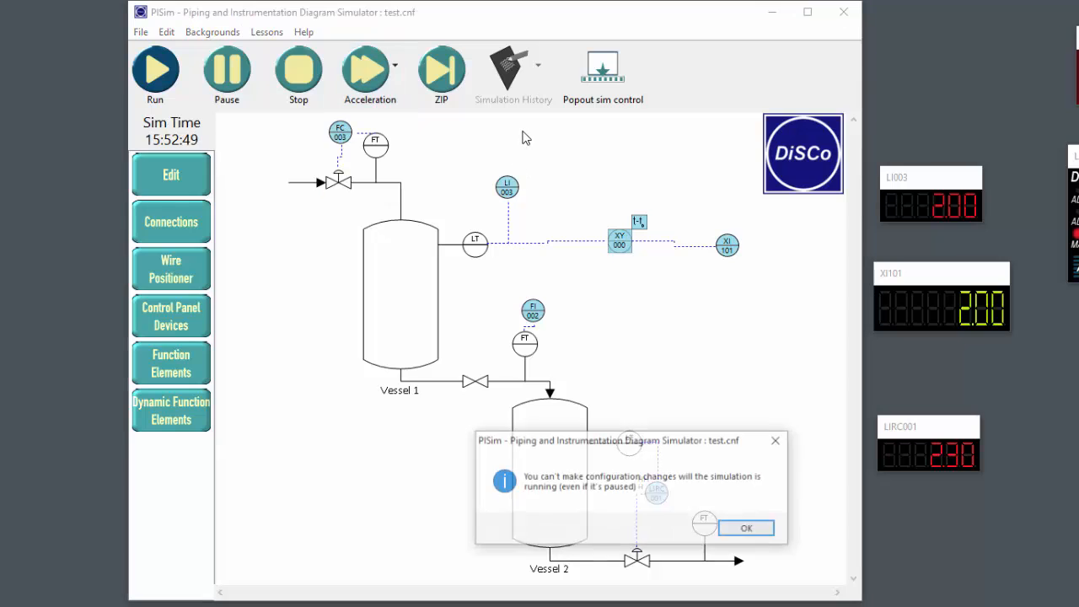
pyautogui.click(747, 528)
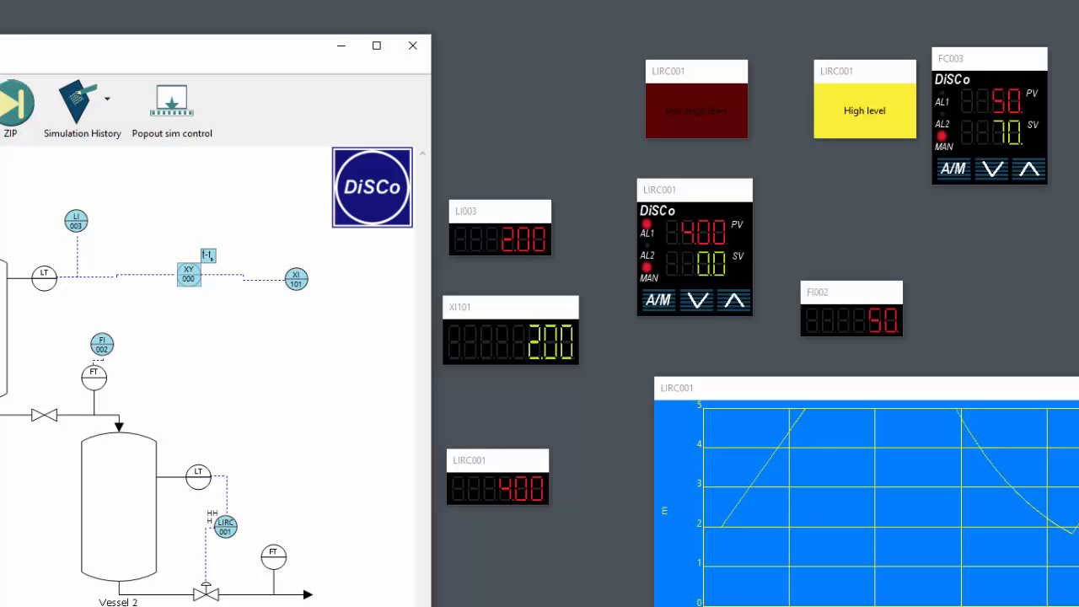
# Acknowledge the LIRC001 High level alarm and the Very High level alarm as Vessel 2 fills
pyautogui.click(869, 120)
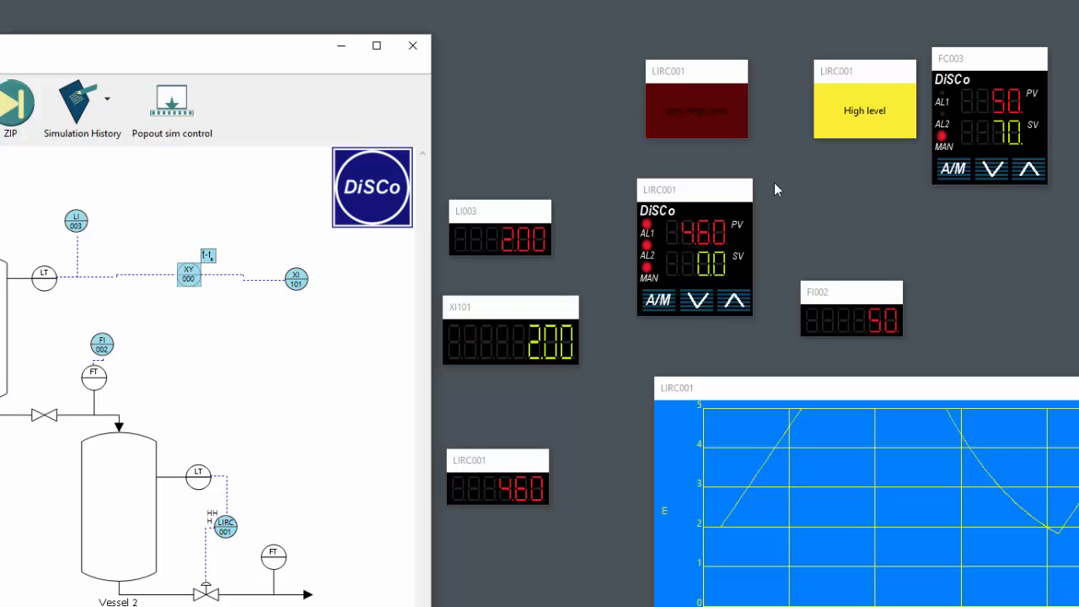
pyautogui.click(719, 135)
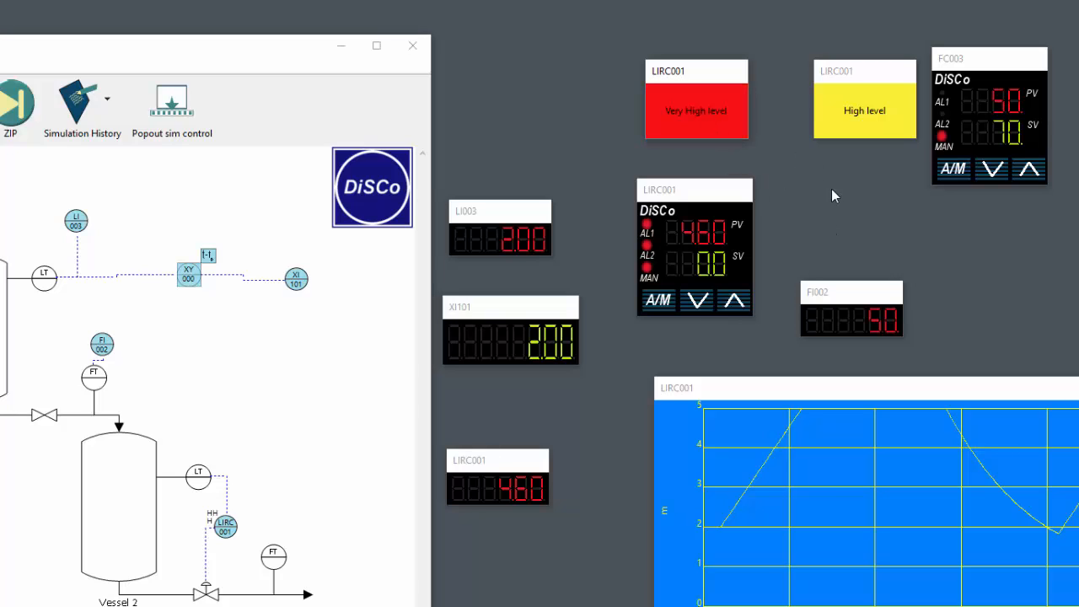